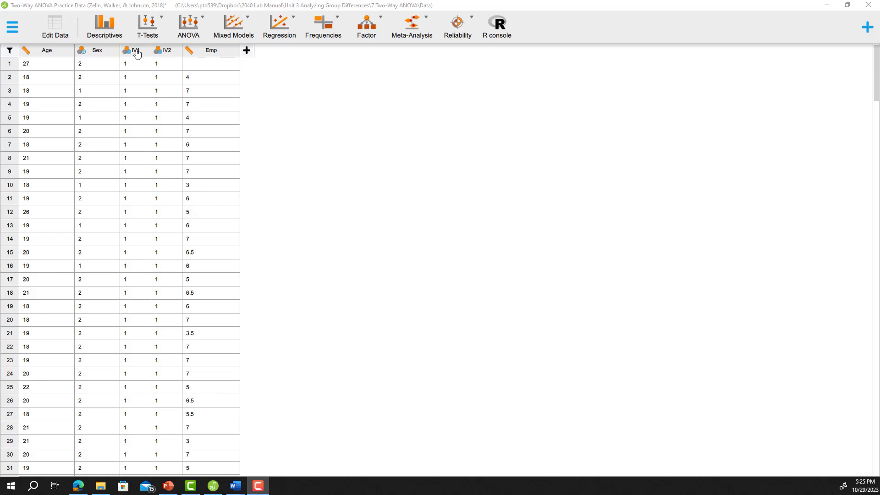
- Label the values of variable IV1 as Low Alcohol Intake for 1 and High Alcohol Intake for 2
double_click(137, 54)
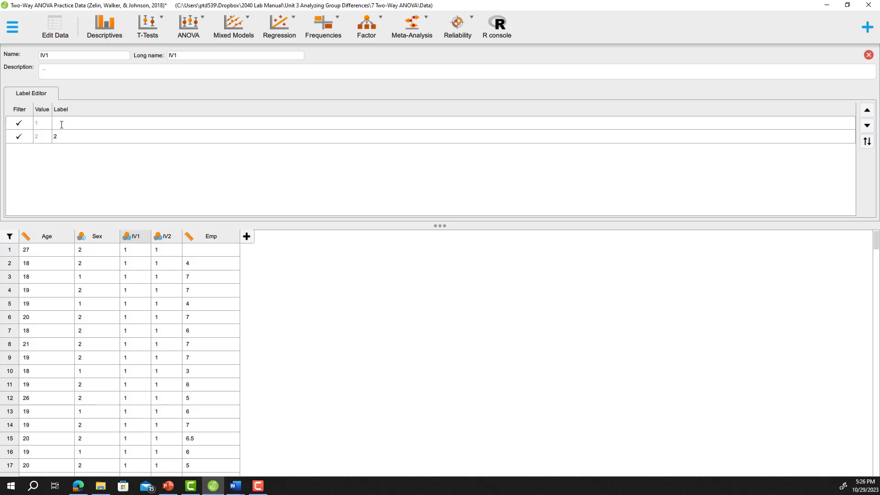
text(Low Alcohol Intake)
key(Return)
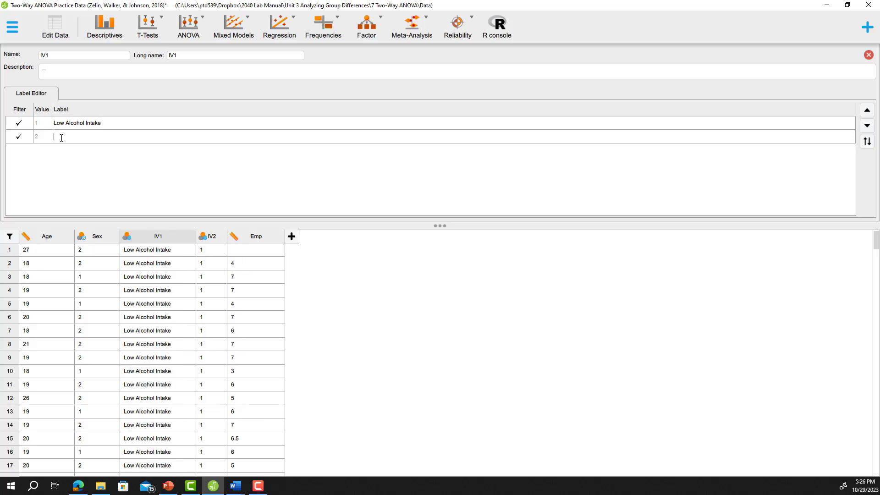
click(61, 138)
text(High Alcohol Intake)
click(107, 122)
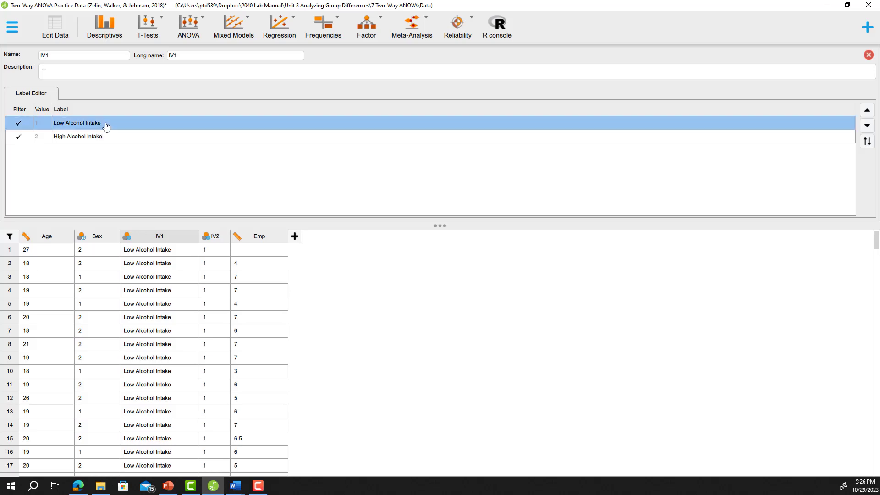
click(868, 55)
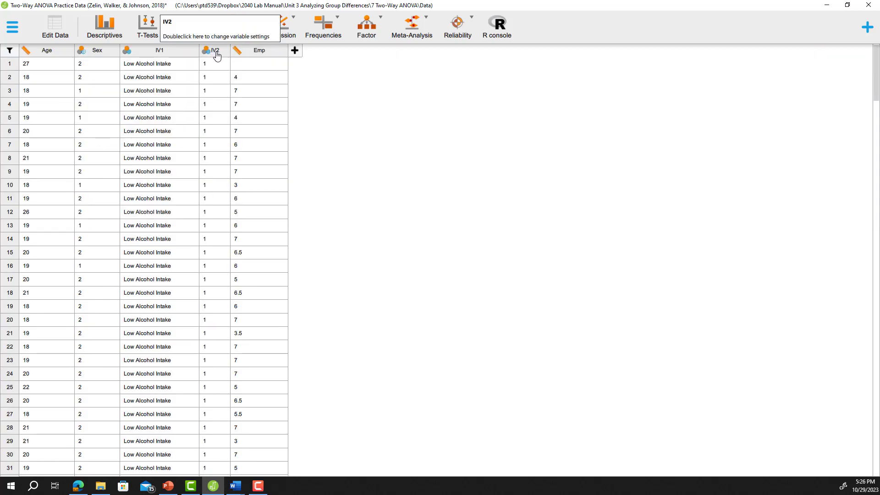
- Label the values of variable IV2 as Stranger for 1, Acquaintance for 2 and Friend for 3
double_click(217, 56)
click(61, 123)
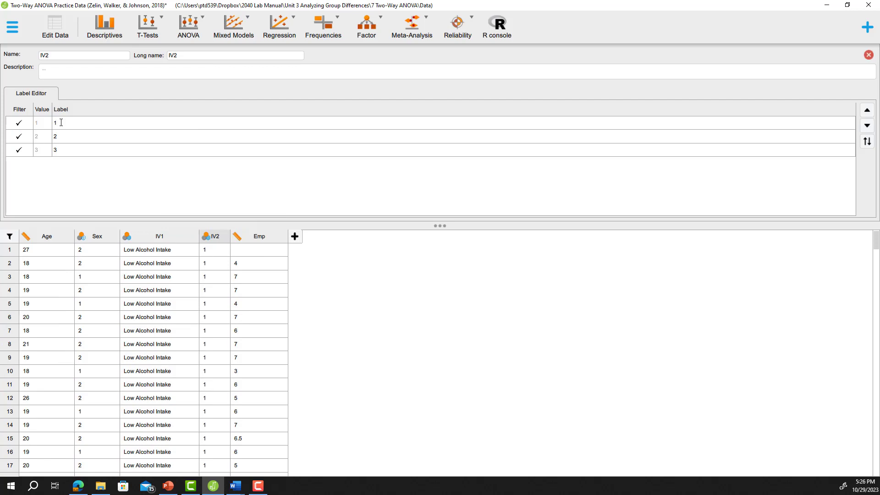
text(Stranger)
click(60, 137)
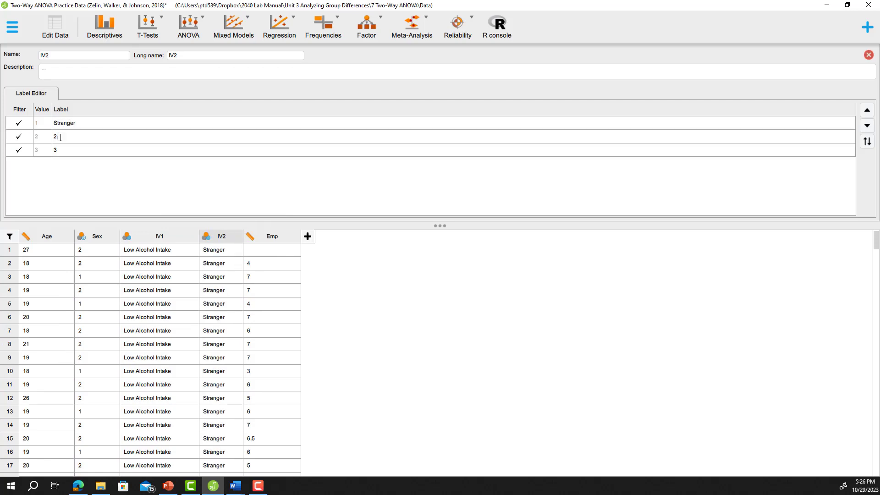
text(Acquaintance)
click(62, 151)
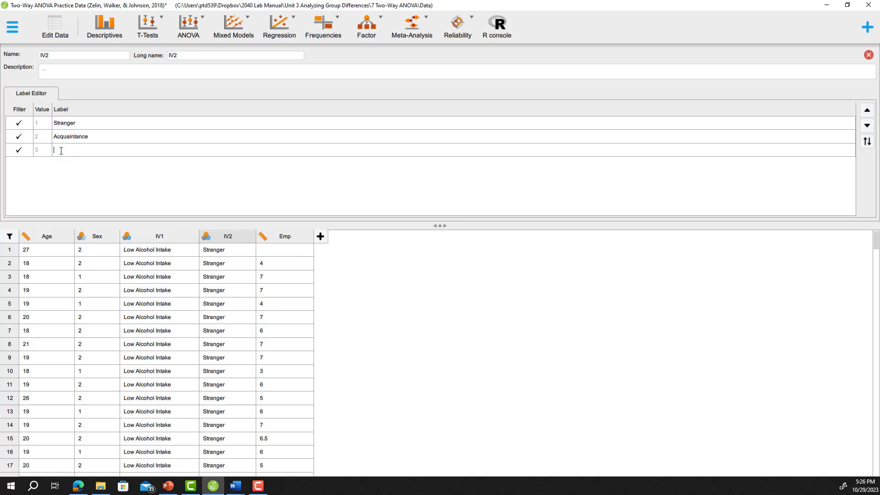
text(Friend)
click(144, 140)
click(868, 56)
- Filter out the High Alcohol Intake cases of IV1 so only the Low Alcohol Intake cases are included
scroll(432, 333, down, 20)
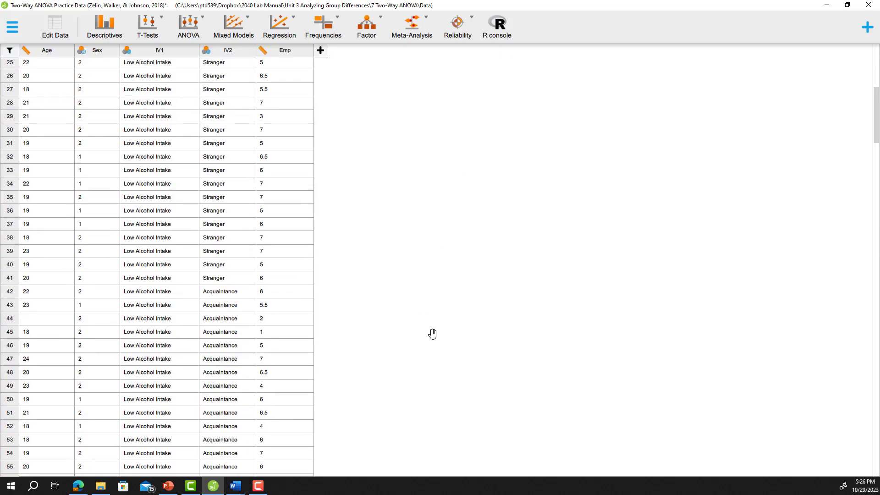
scroll(432, 358, down, 20)
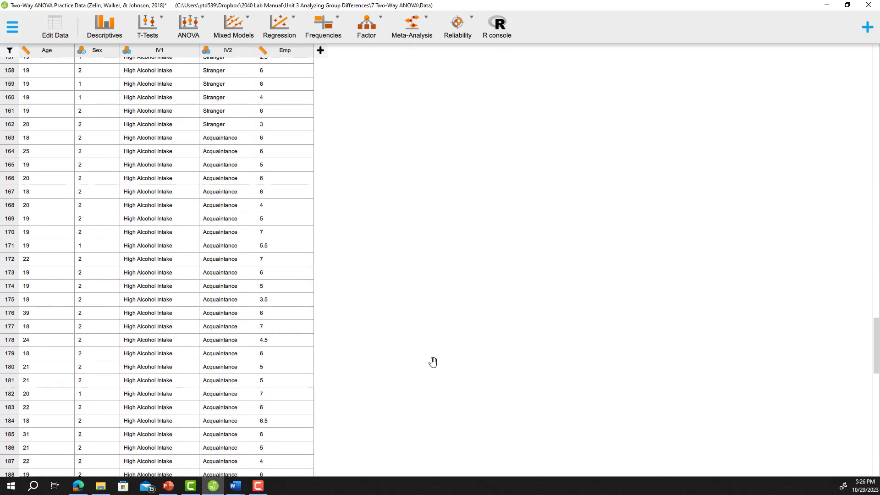
scroll(488, 380, up, 20)
scroll(488, 380, up, 20)
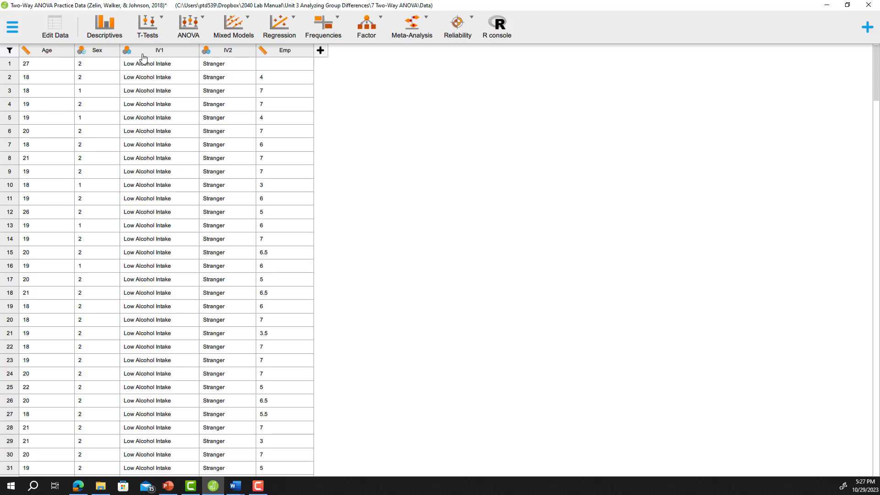
double_click(163, 54)
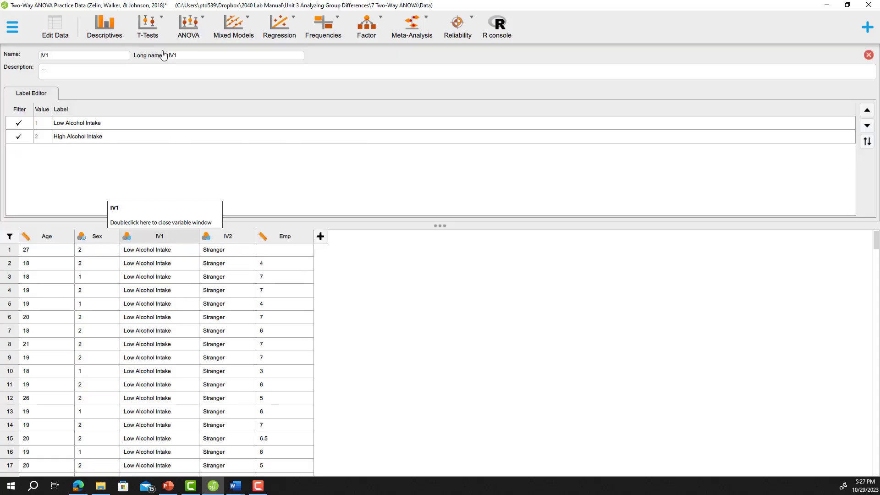
click(19, 136)
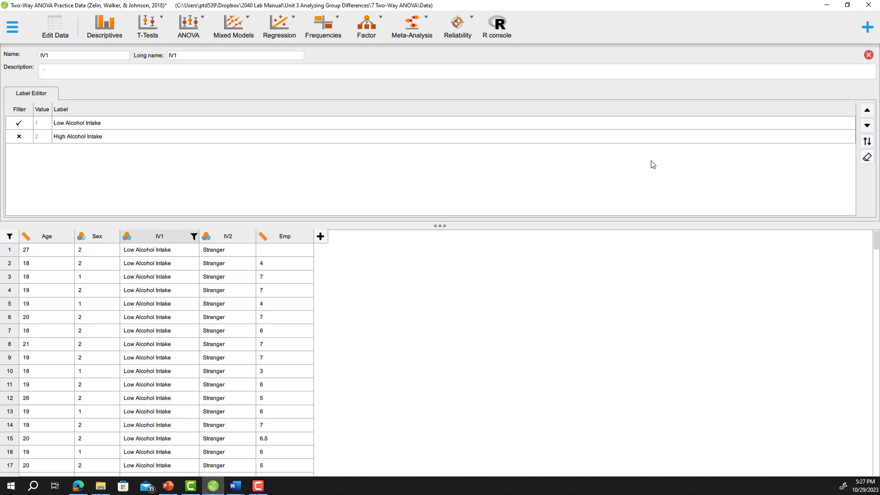
click(868, 55)
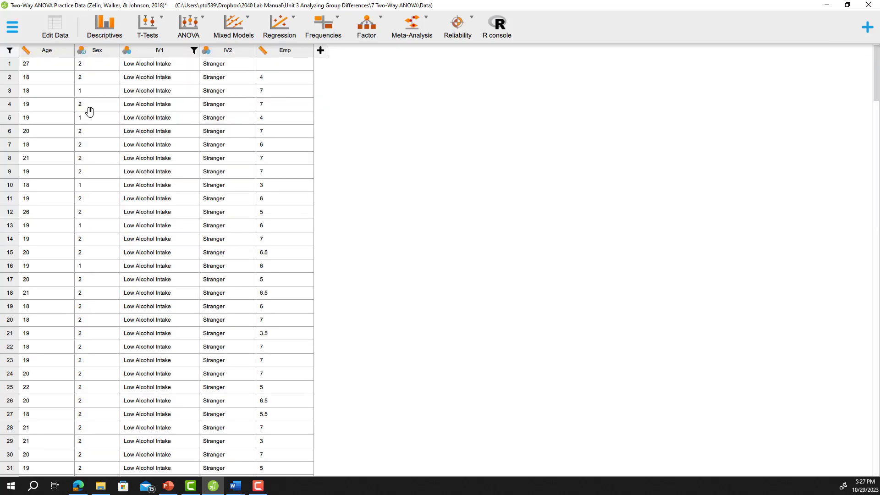
- Look through the data rows to check which cases the IV1 filter excludes
scroll(114, 316, down, 5)
scroll(113, 316, down, 20)
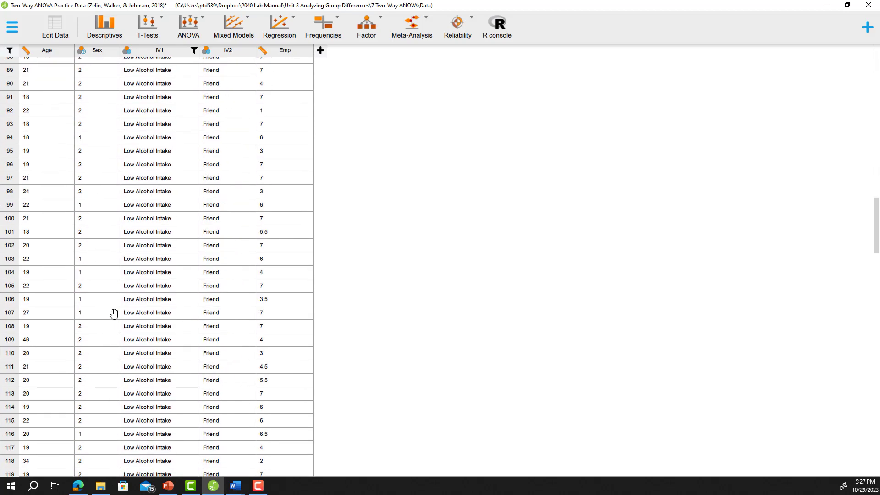
scroll(113, 313, up, 5)
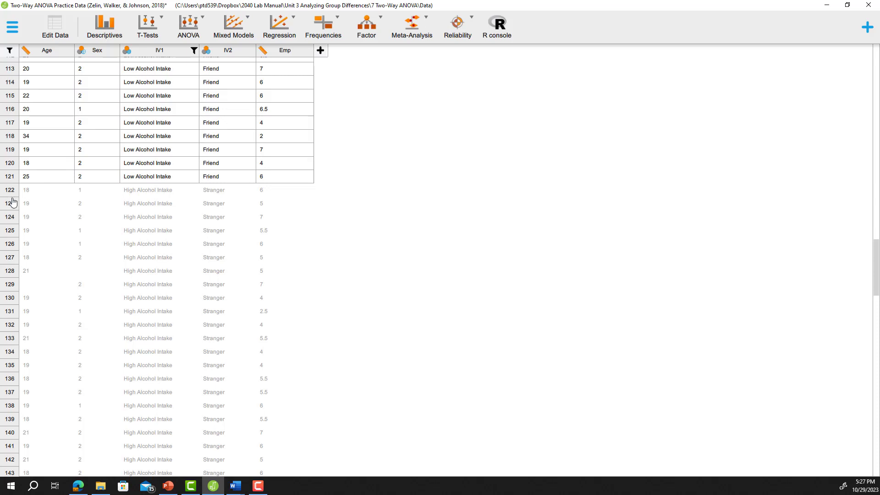
scroll(9, 204, down, 10)
scroll(26, 212, down, 20)
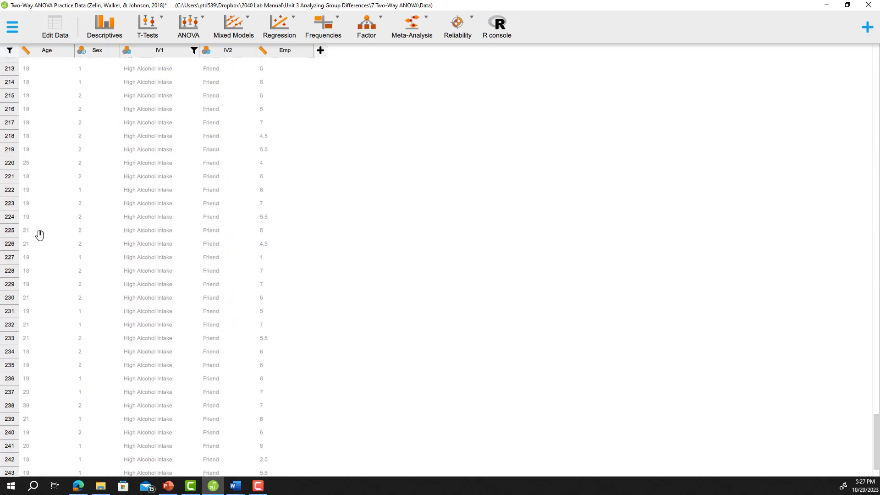
scroll(154, 320, up, 20)
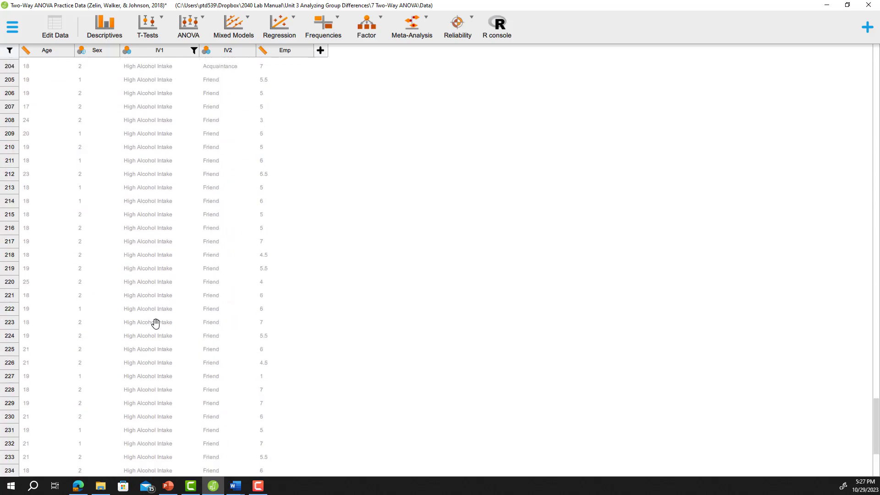
scroll(153, 319, up, 20)
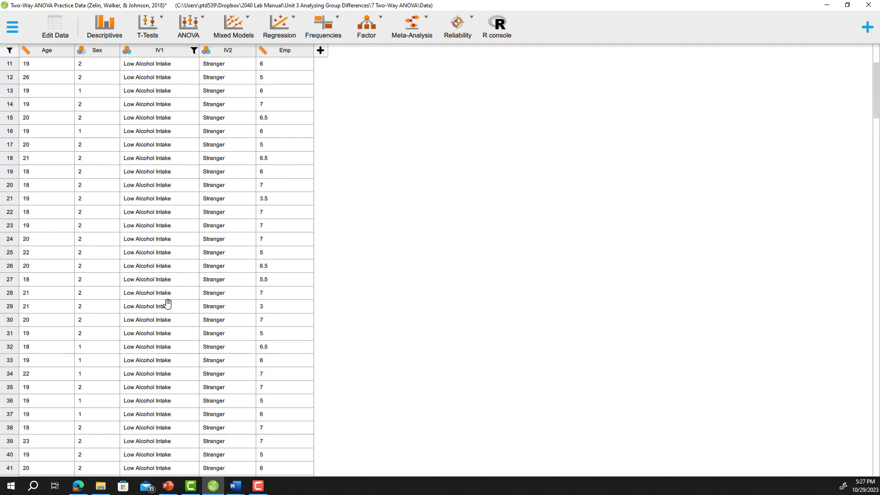
- Create a Descriptive Statistics analysis of Emp split by IV2
click(110, 23)
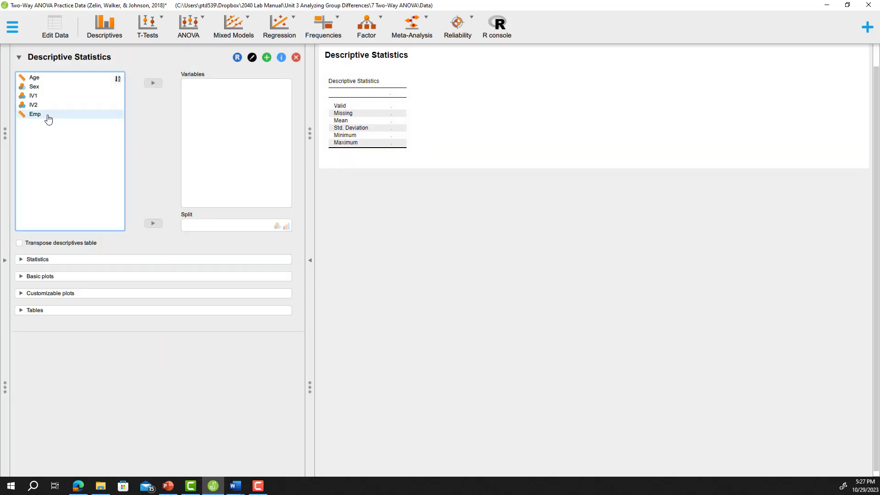
drag(36, 119, 232, 102)
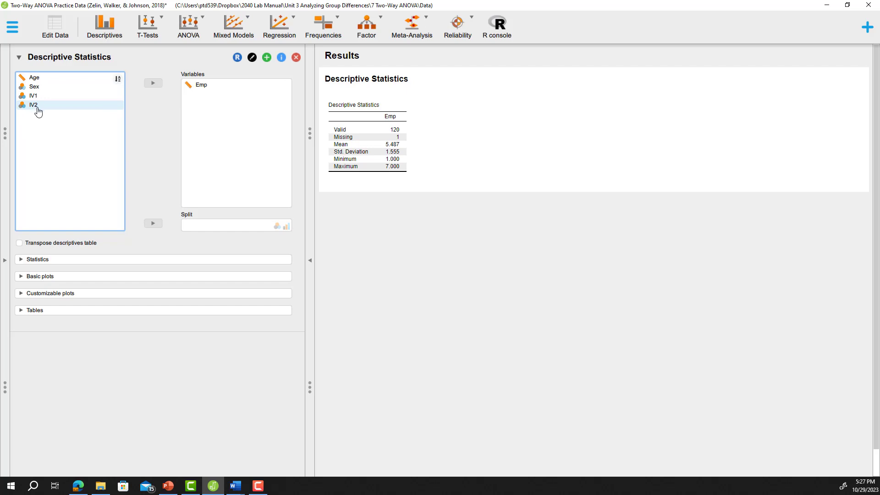
drag(37, 110, 214, 236)
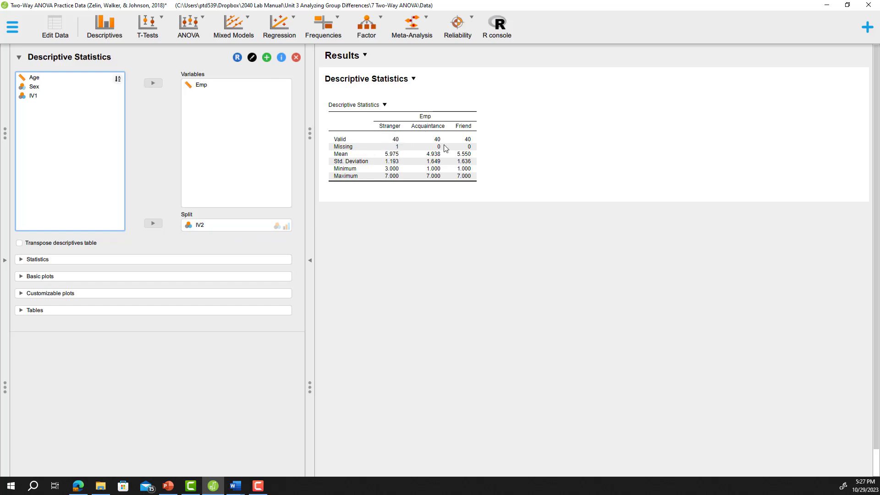
- Add skewness and kurtosis to the descriptive statistics for Emp
click(221, 260)
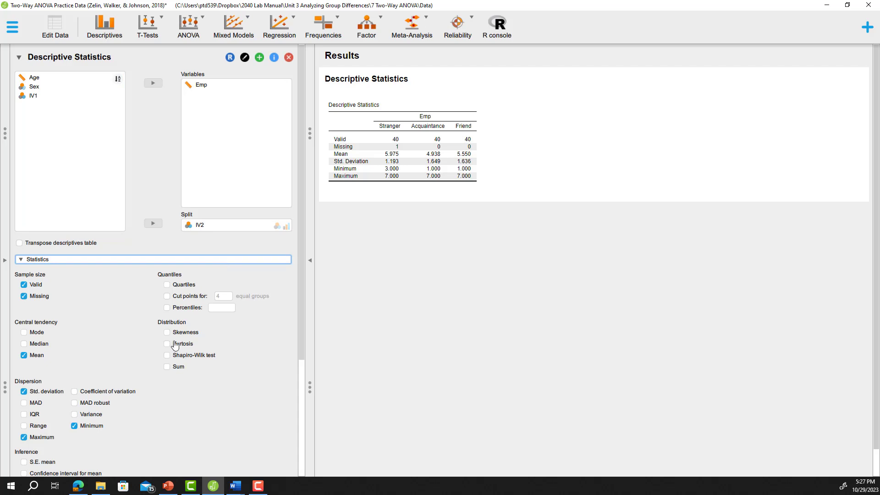
click(167, 332)
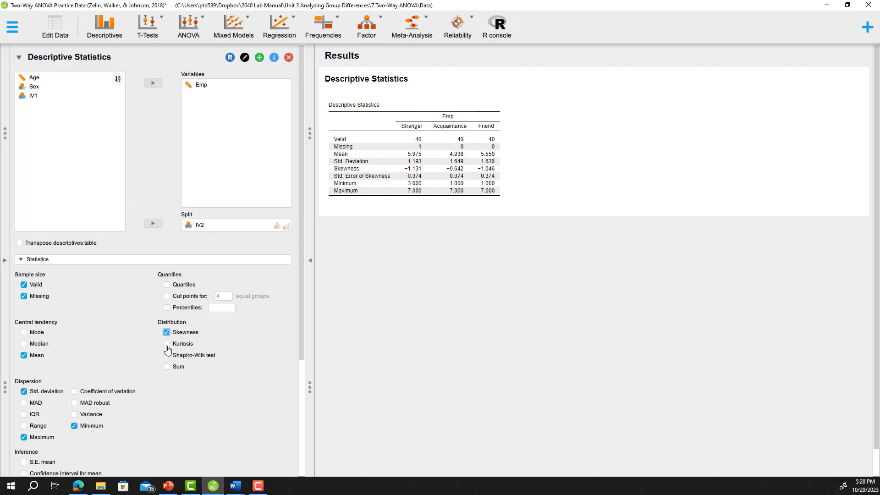
click(167, 344)
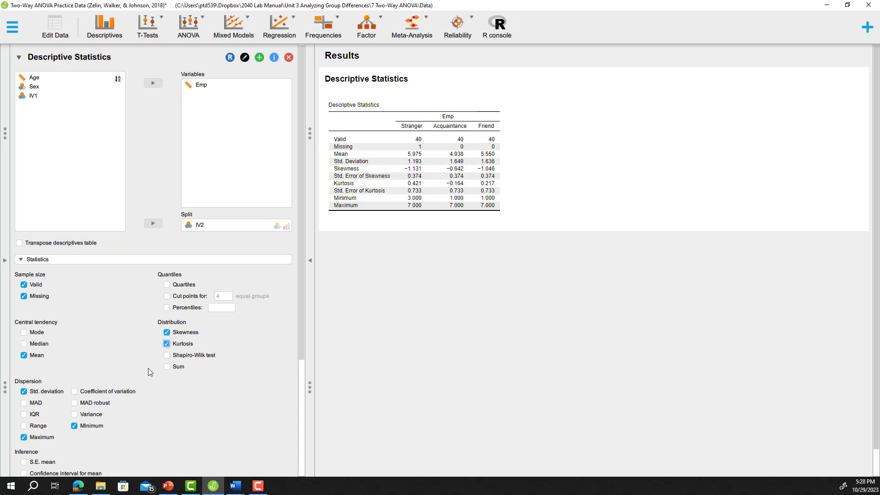
scroll(148, 367, down, 3)
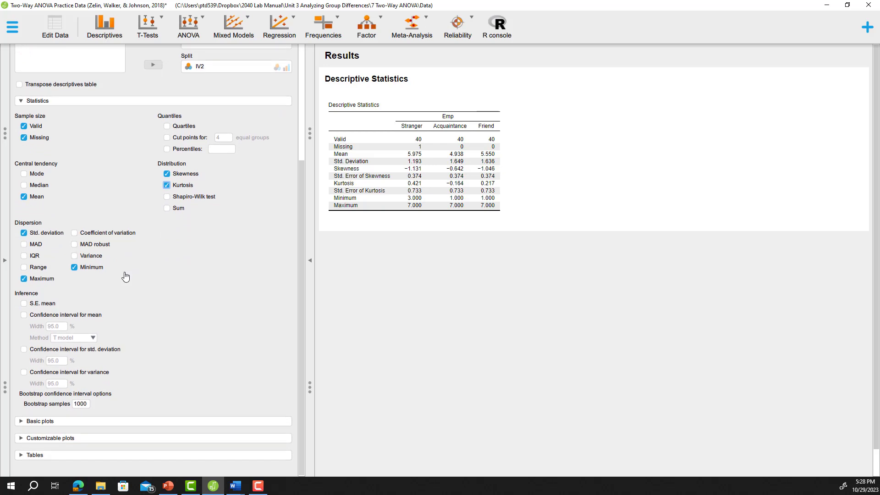
click(72, 106)
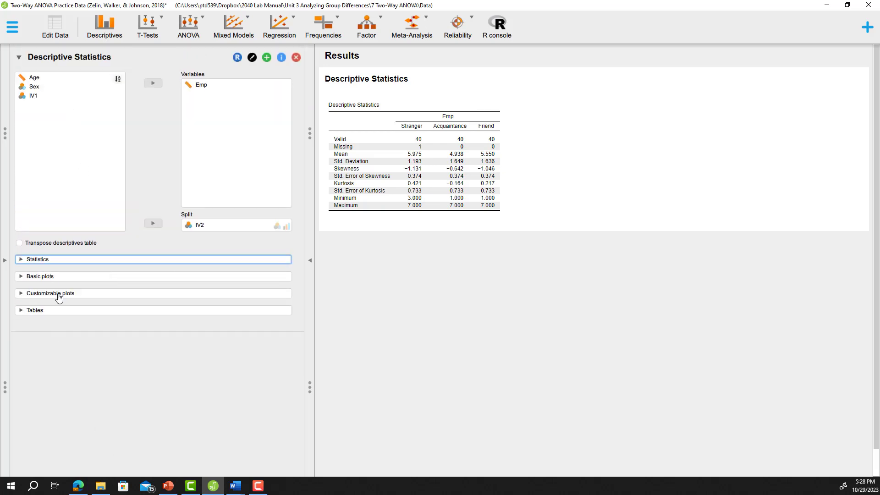
- Add boxplots of Emp with labelled outliers to the descriptives analysis
click(58, 294)
scroll(145, 365, down, 2)
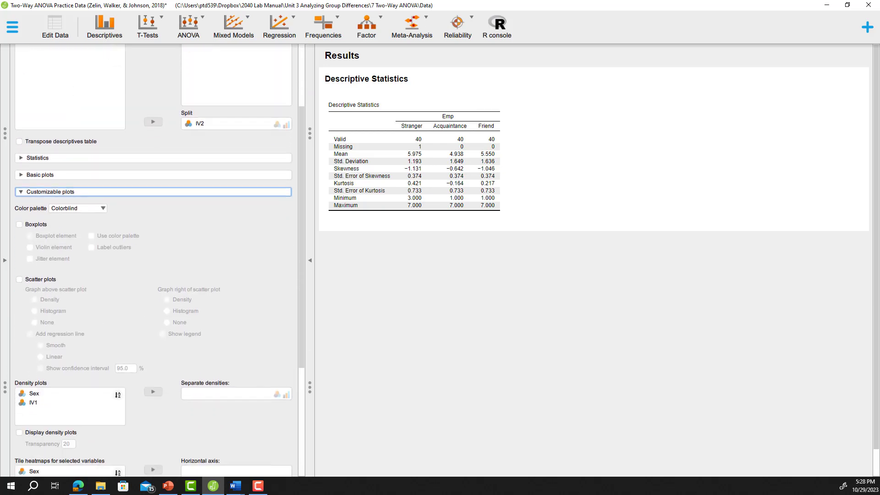
click(19, 198)
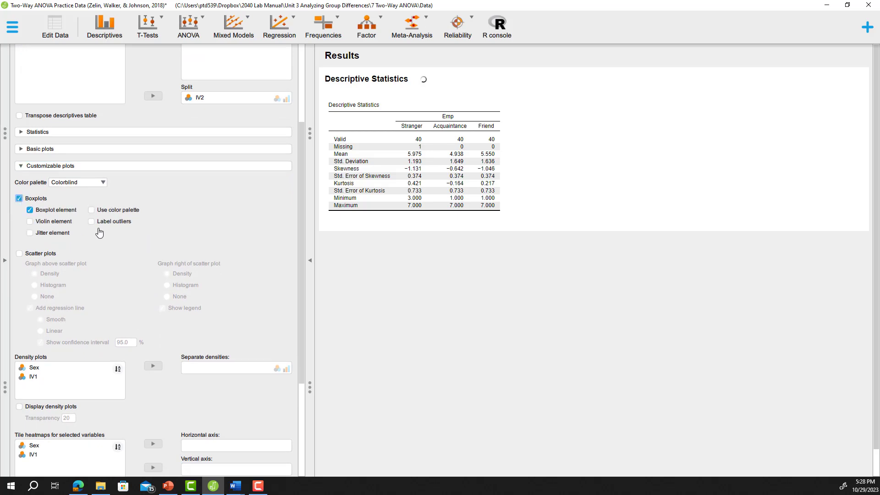
click(92, 222)
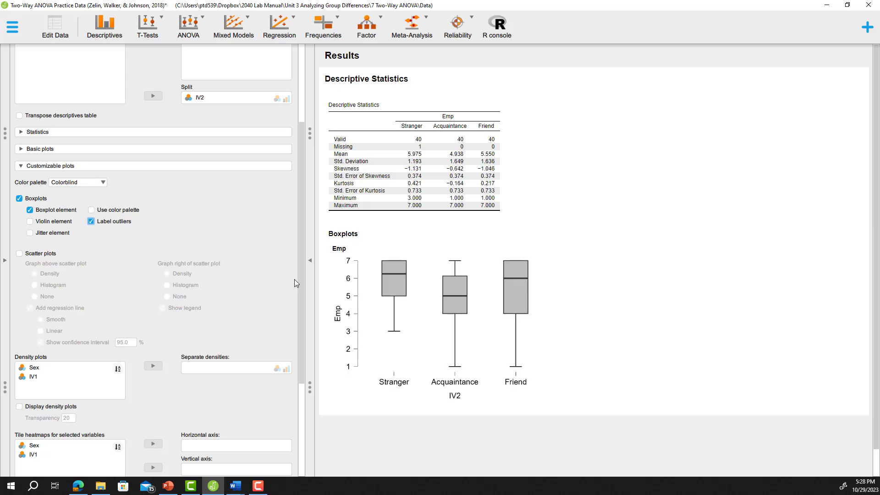
- Expand the results area and enlarge the Emp boxplot for reading
click(310, 260)
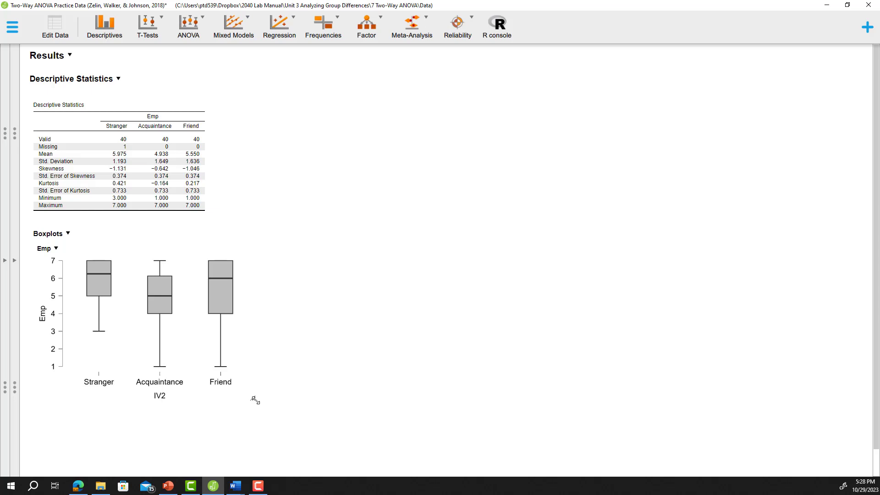
drag(255, 399, 393, 470)
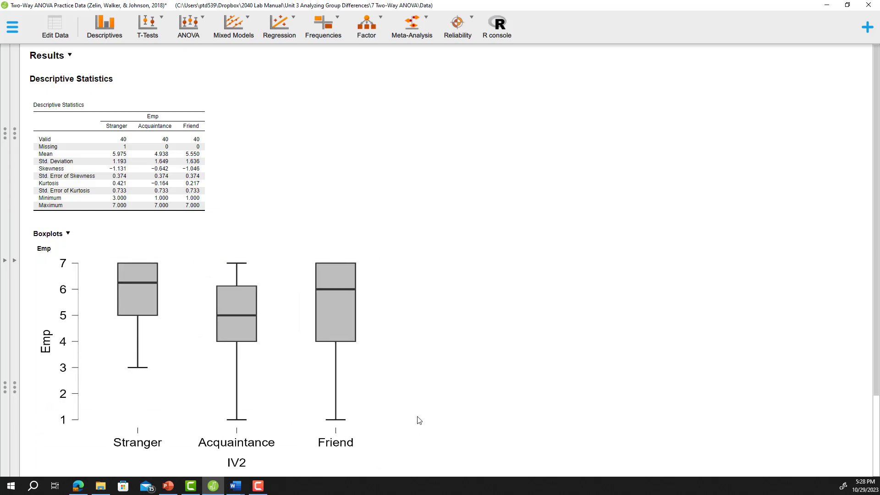
scroll(419, 420, down, 1)
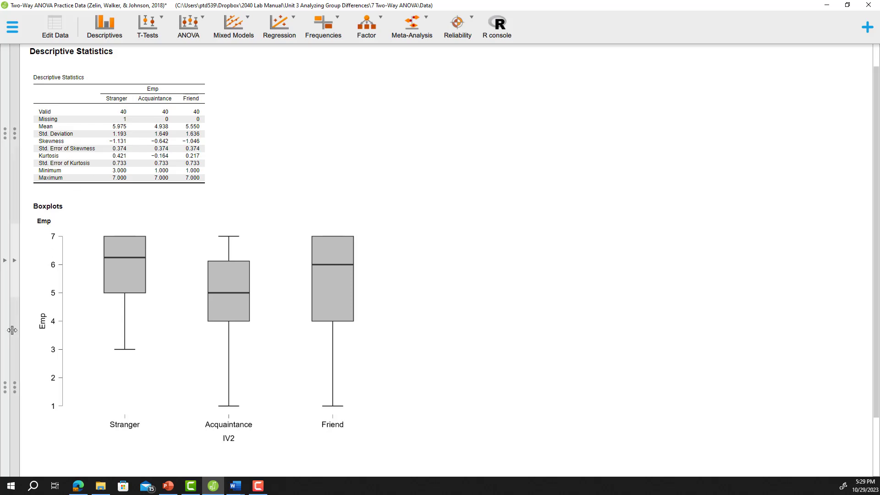
- Switch the IV1 filter to include only the High Alcohol Intake cases and exclude Low Alcohol Intake
click(17, 267)
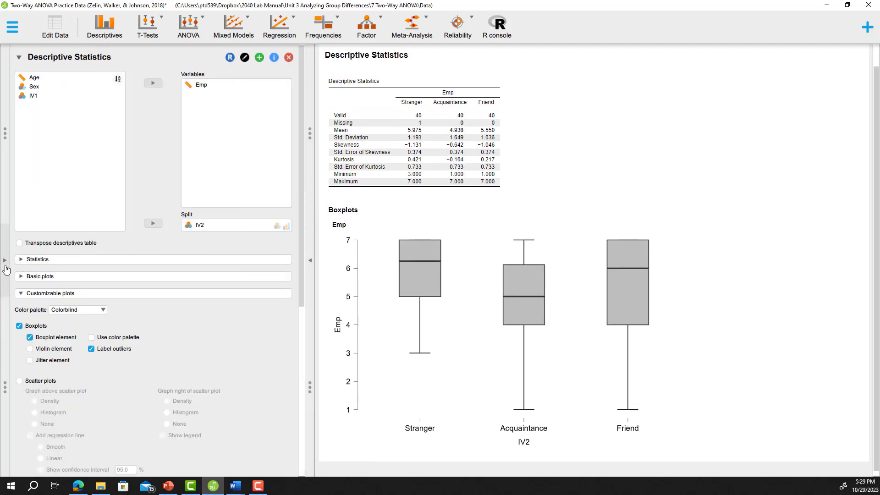
click(6, 270)
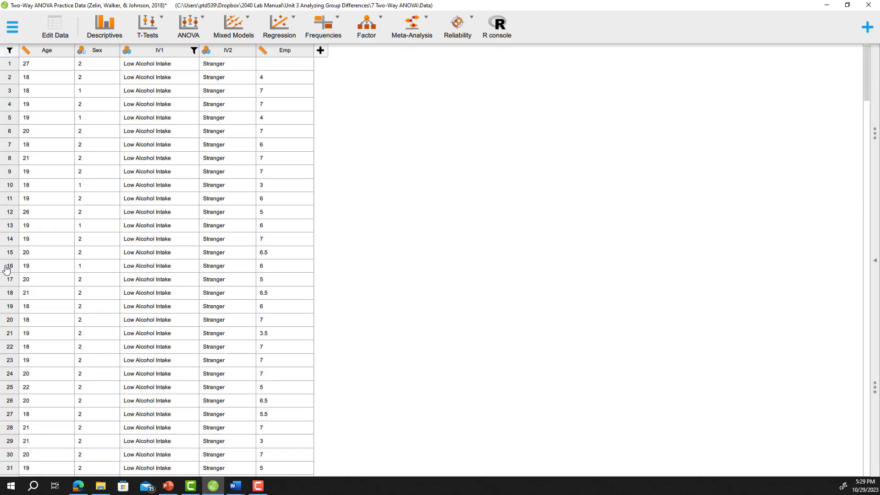
double_click(163, 54)
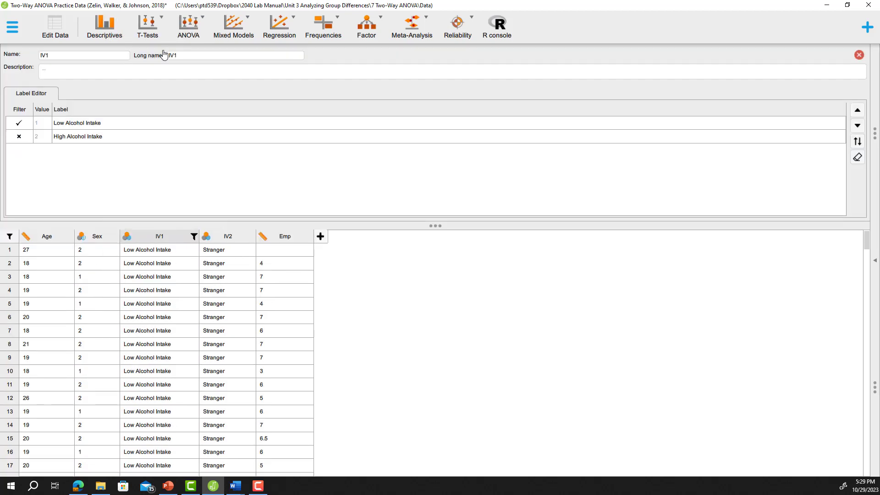
click(18, 137)
click(19, 124)
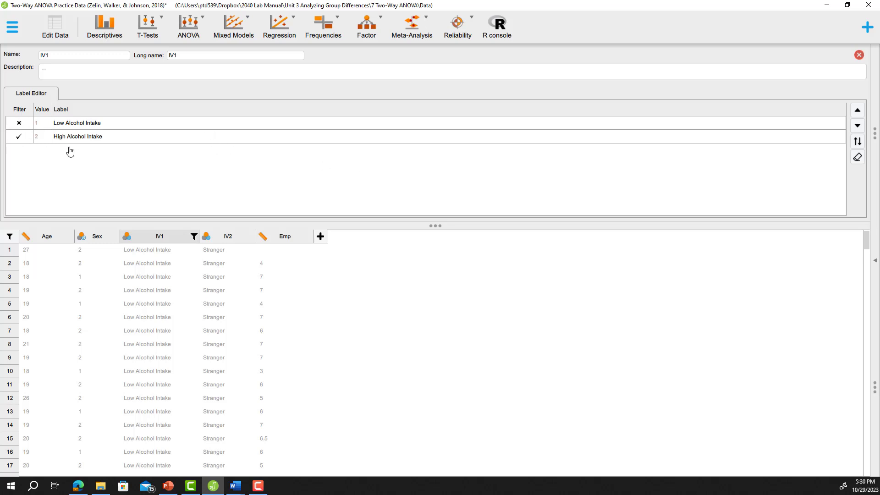
click(859, 55)
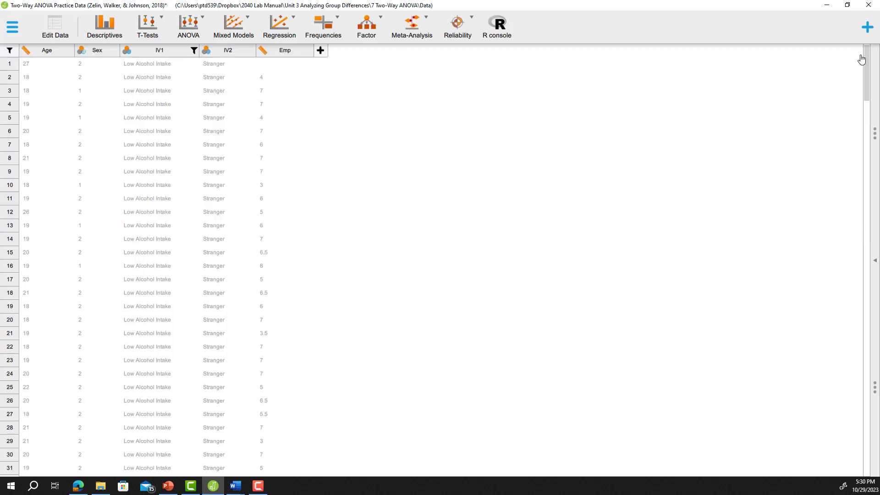
- Show the updated descriptives results across the full window and enlarge the Emp boxplot to examine the High Alcohol Intake group
click(875, 274)
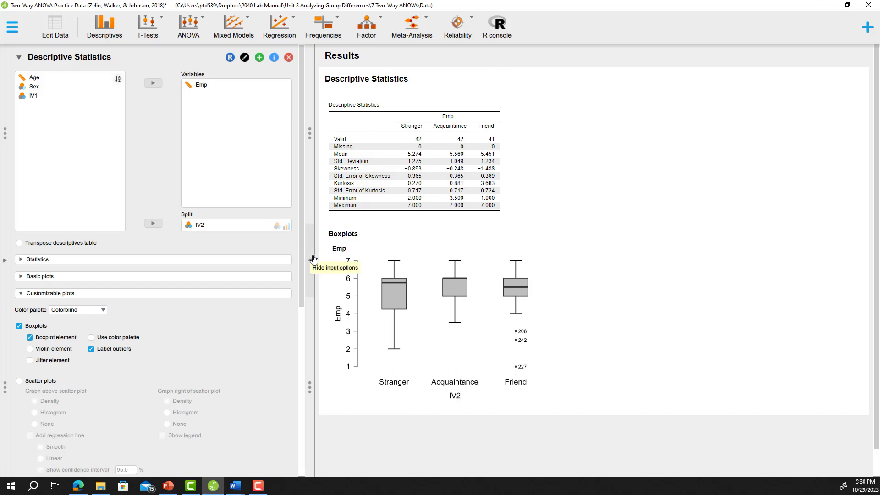
click(310, 260)
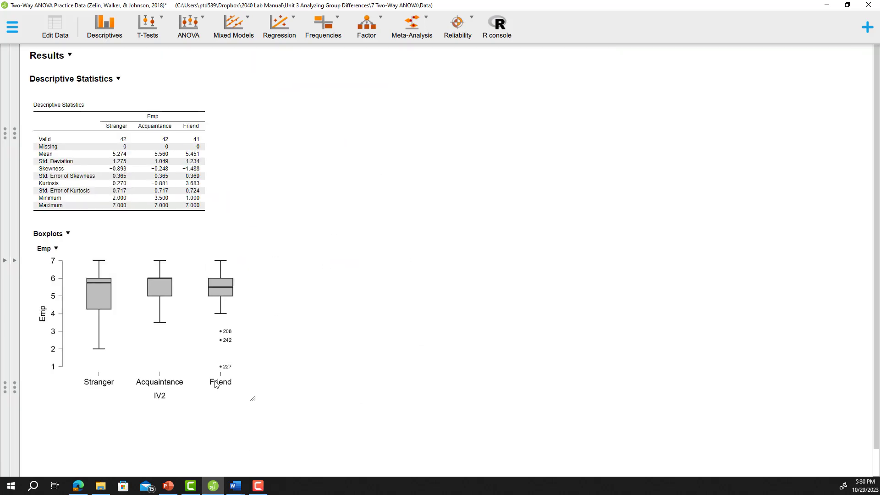
mouse_move(253, 398)
drag(252, 398, 378, 466)
scroll(426, 423, down, 1)
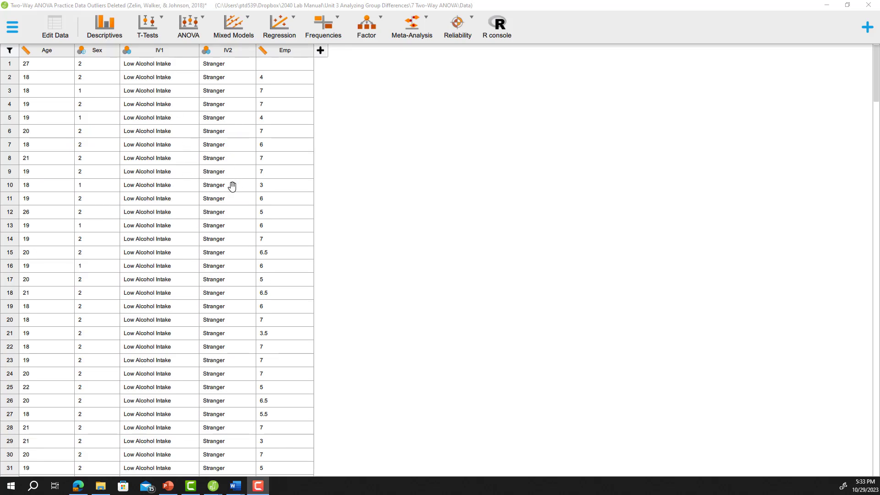
- In the Outliers Deleted dataset, filter out the Low Alcohol Intake cases of IV1
double_click(161, 54)
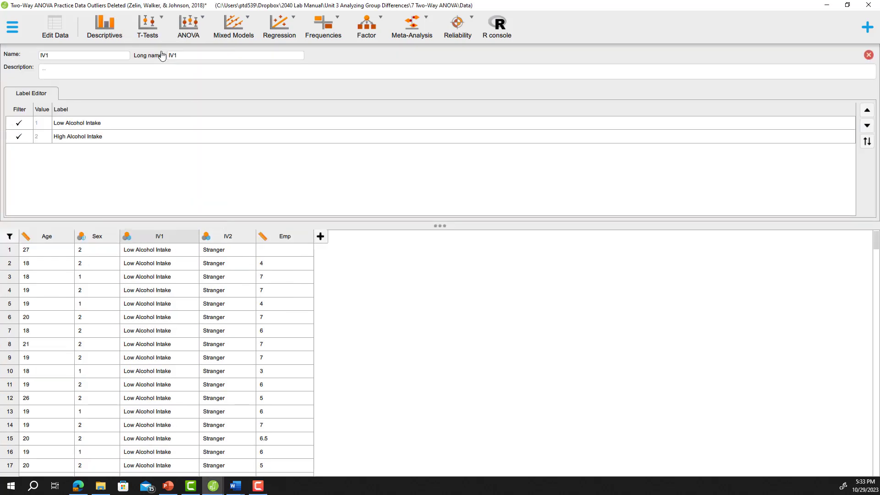
click(19, 124)
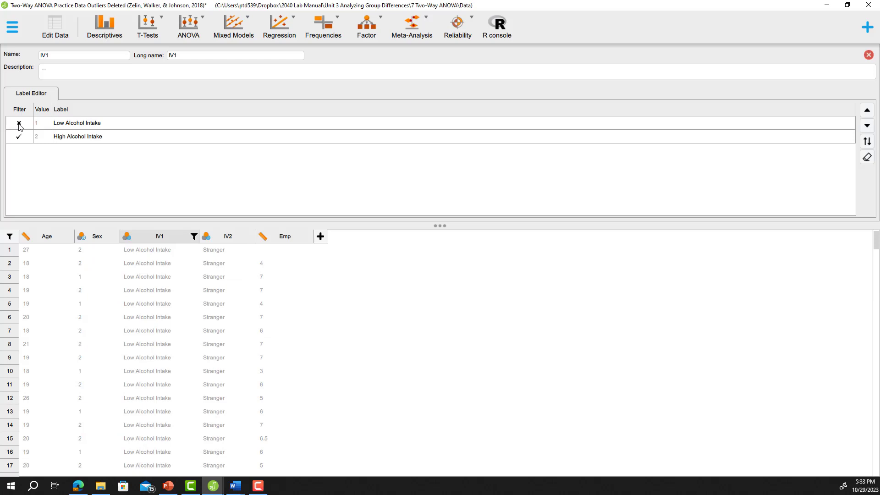
click(436, 139)
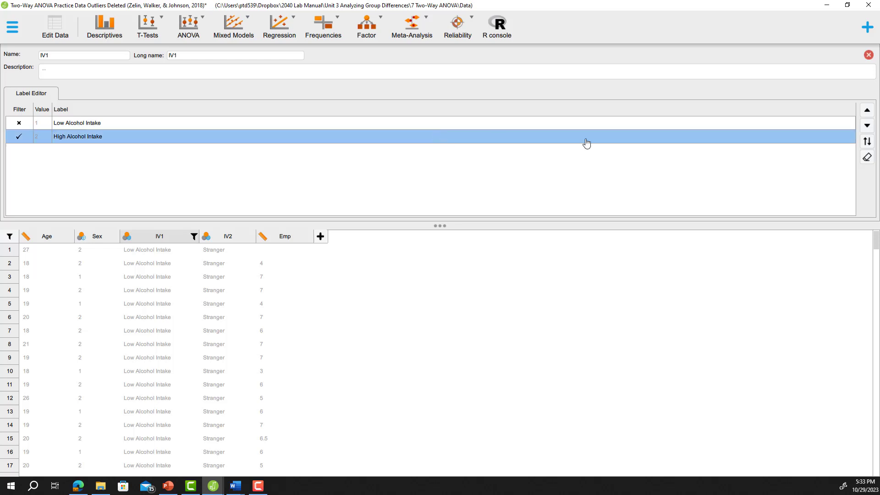
click(870, 55)
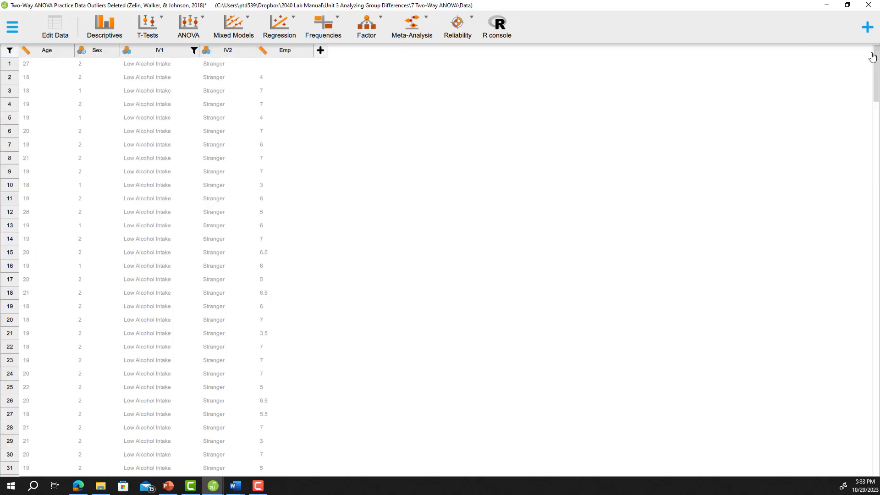
- Create a Descriptive Statistics analysis with Emp as the variable, split by IV2
click(106, 28)
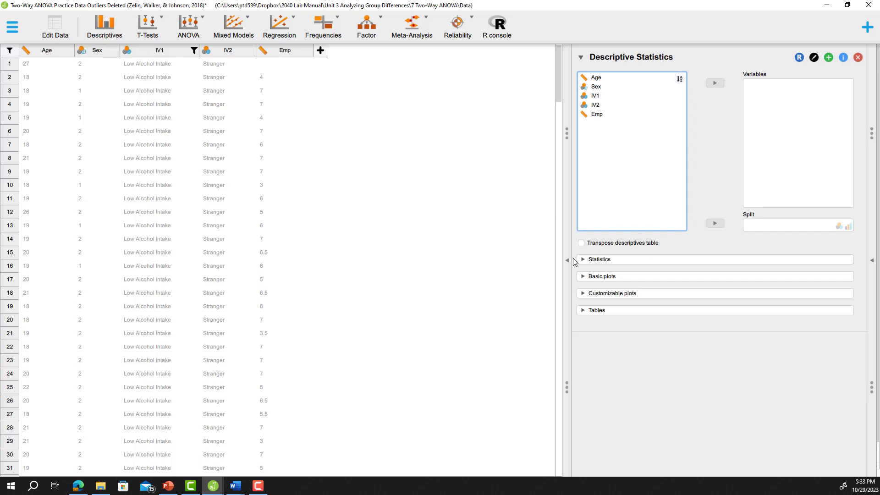
click(568, 261)
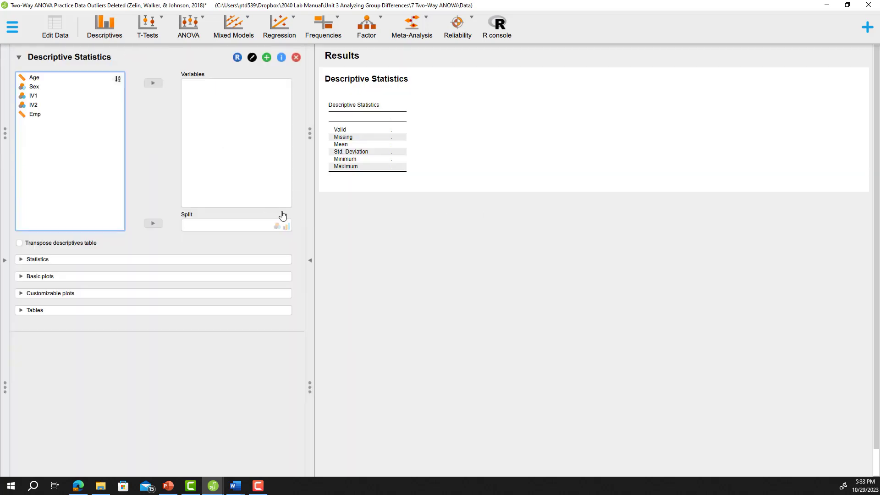
drag(37, 114, 226, 123)
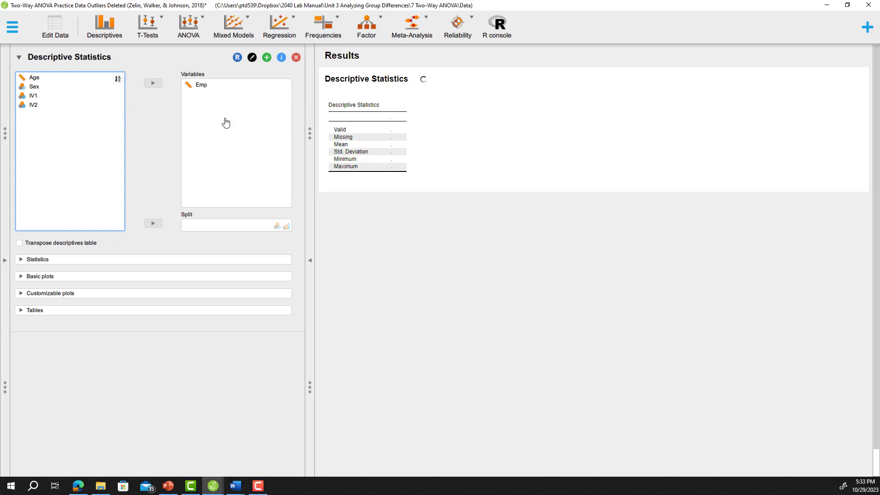
click(38, 109)
drag(39, 109, 200, 232)
- Include skewness and kurtosis in the Emp descriptive statistics
click(142, 266)
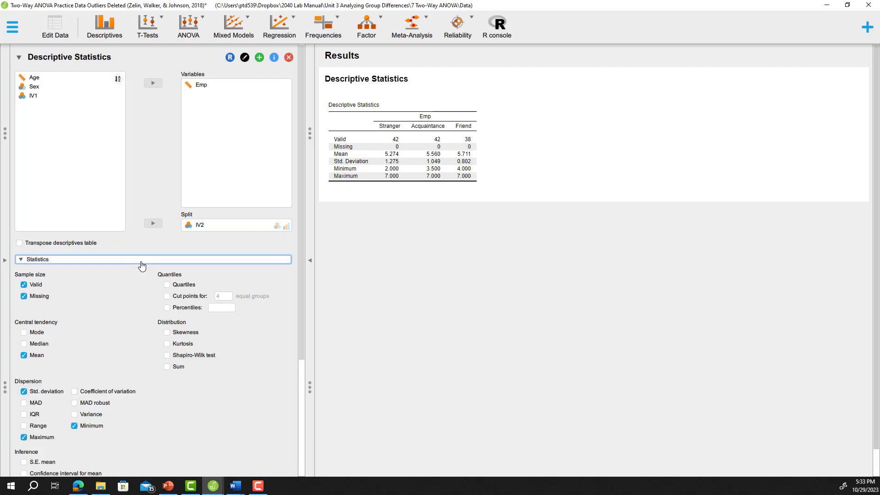
click(174, 334)
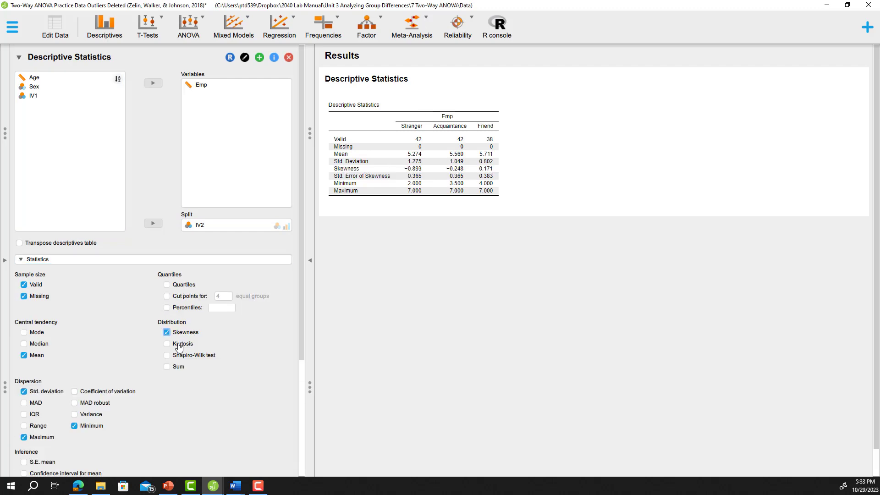
click(174, 344)
click(185, 261)
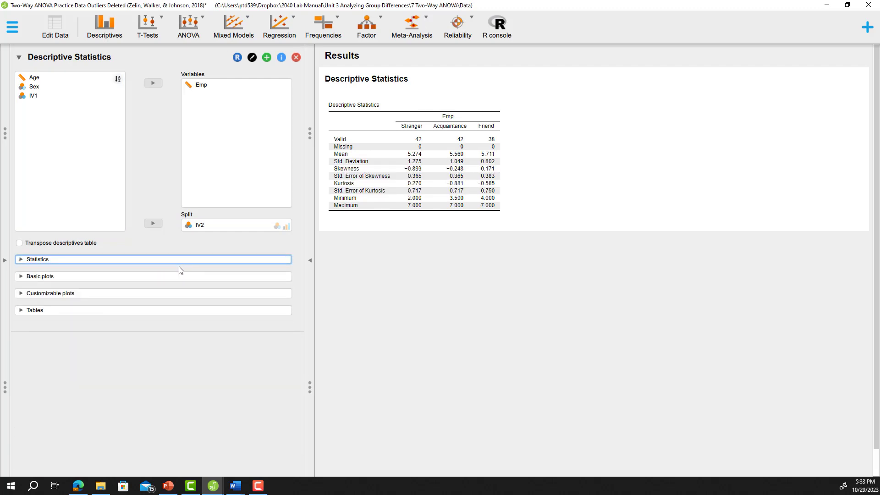
- Add boxplots with labelled outliers for Emp to the descriptives analysis
click(45, 294)
scroll(129, 314, down, 5)
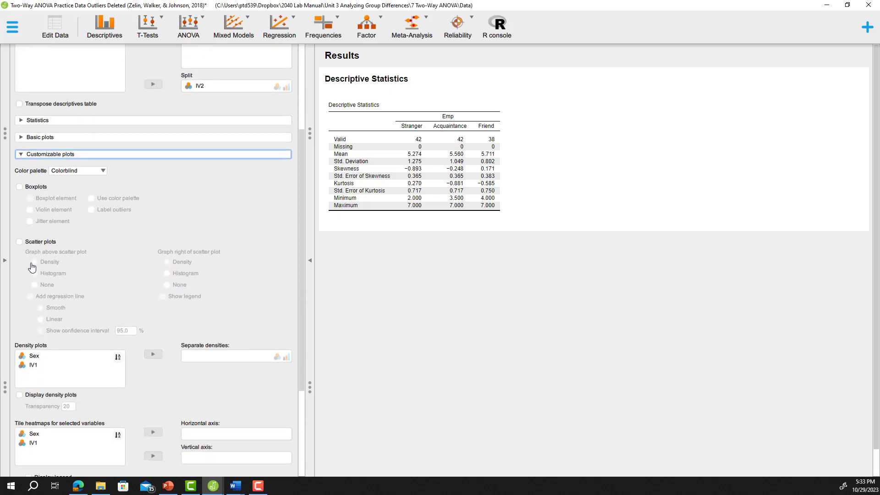
click(19, 102)
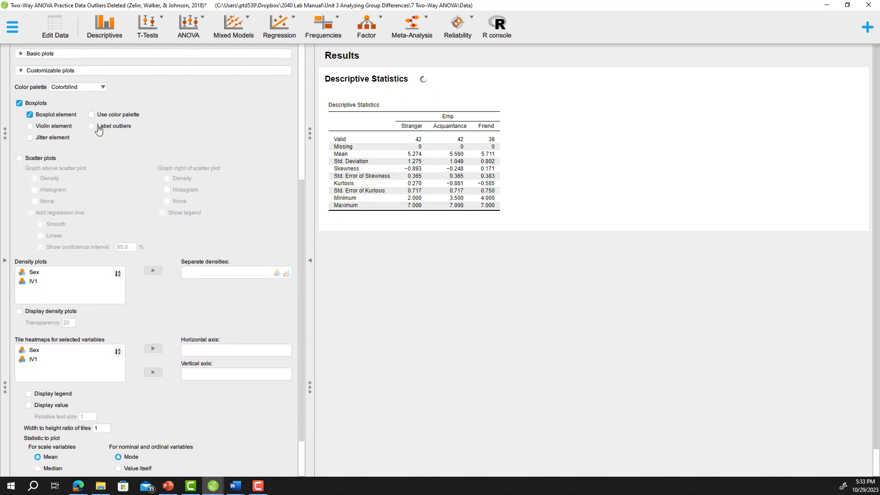
click(91, 126)
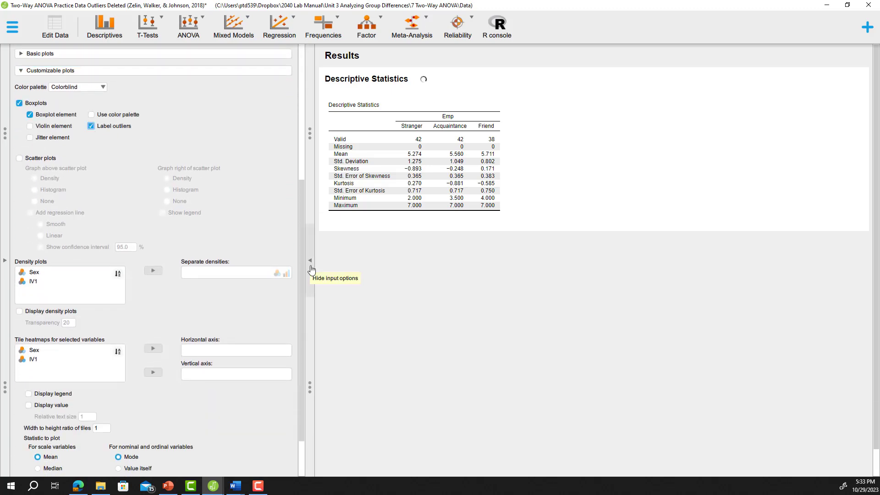
- Expand the results area and enlarge the Emp boxplot to check the High Alcohol Intake groups for remaining outliers
click(310, 272)
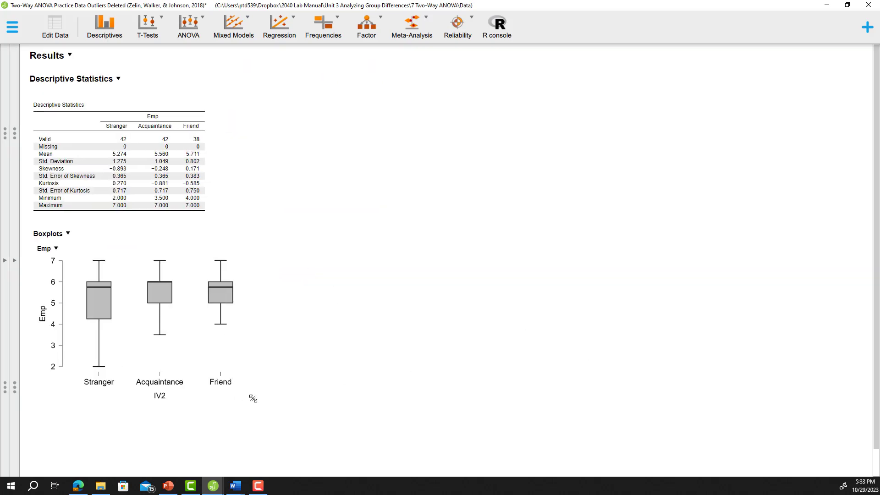
drag(253, 398, 416, 487)
scroll(465, 432, down, 1)
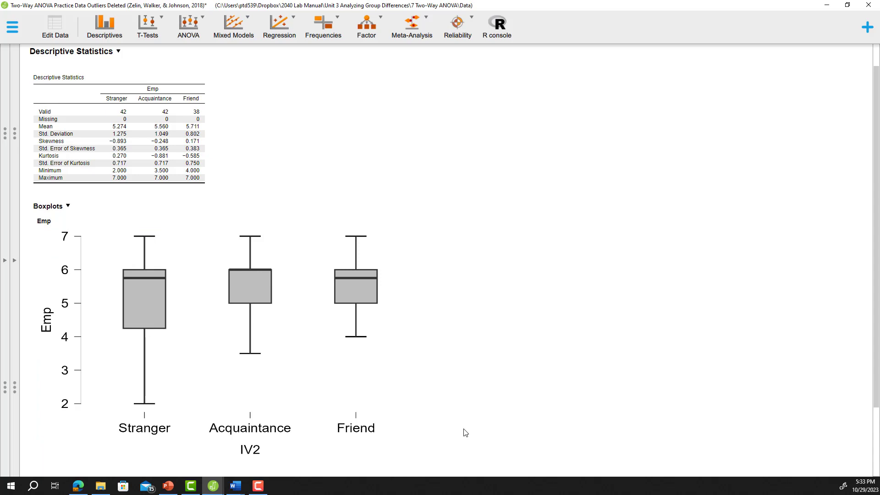
scroll(384, 440, down, 1)
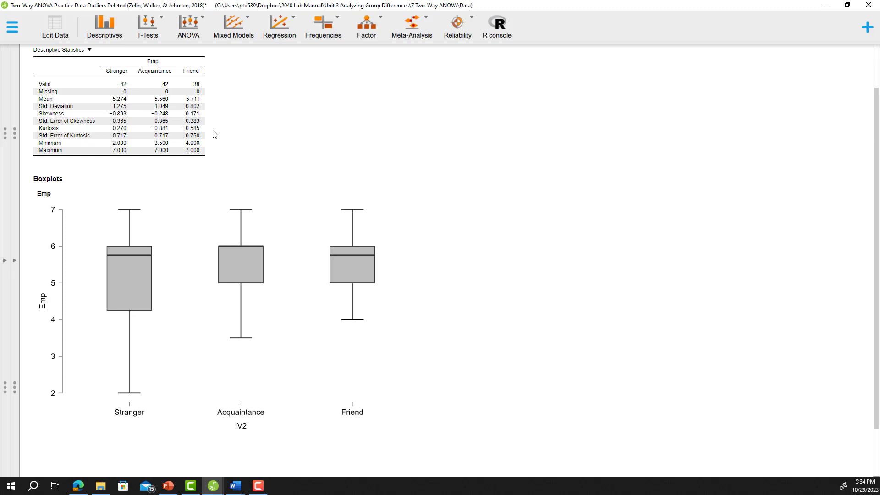
- Return to the data and include the Low Alcohol Intake cases again so IV1 is unfiltered
click(15, 266)
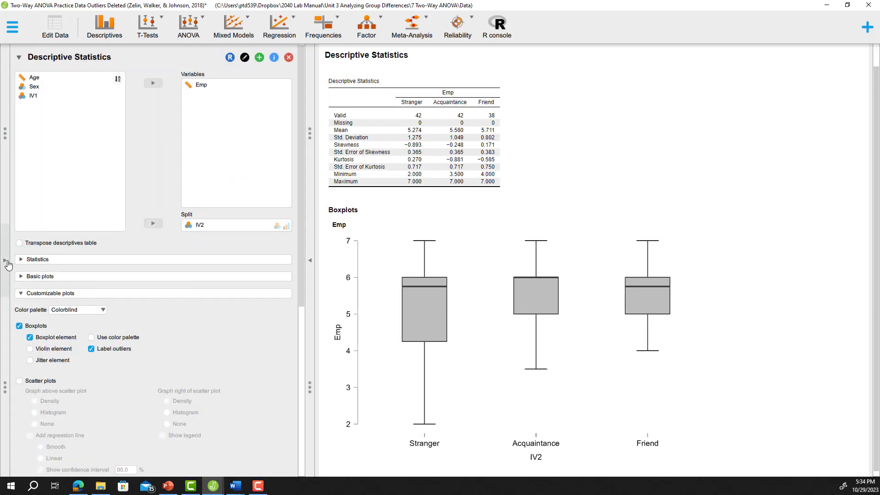
click(10, 265)
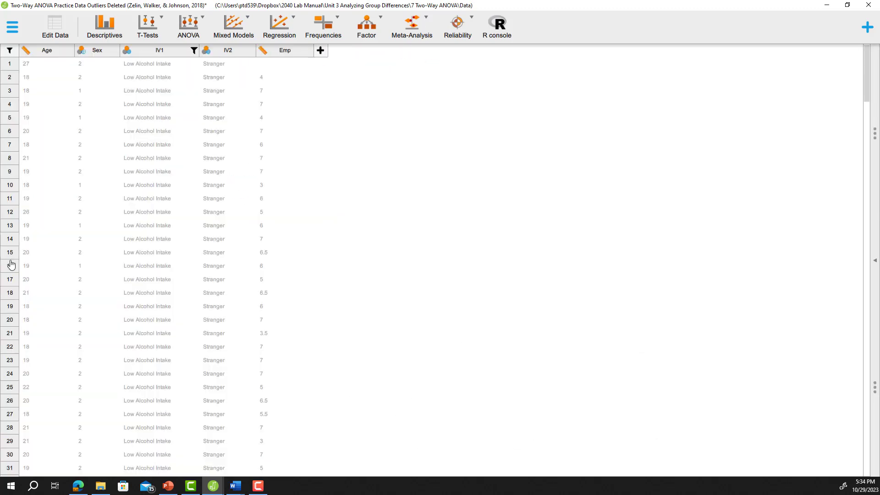
click(160, 52)
click(18, 123)
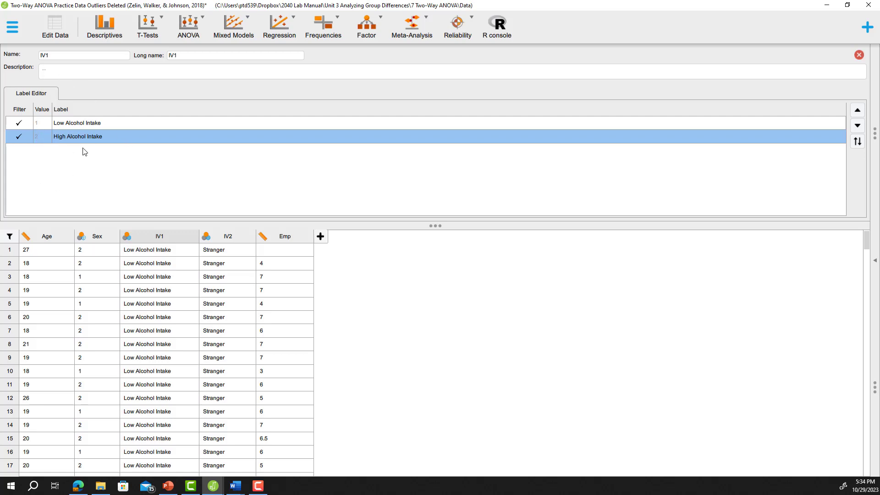
click(859, 56)
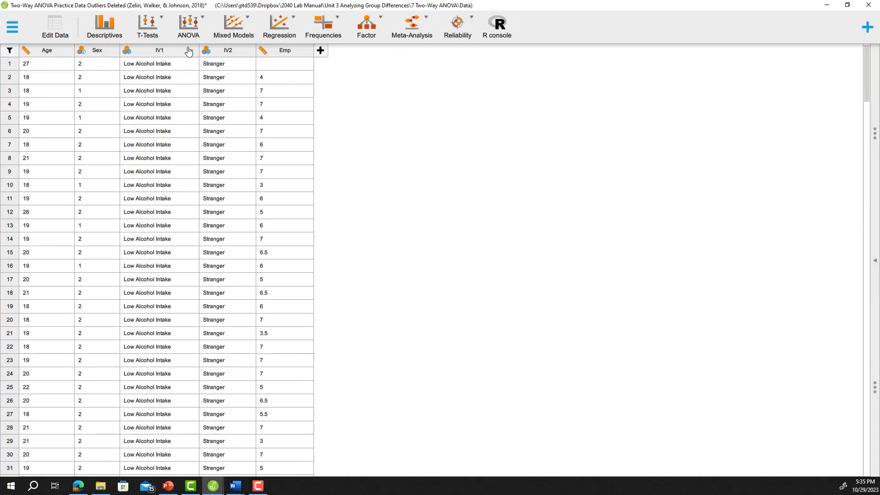
- Create a classical ANOVA with Emp as the dependent variable and IV1 and IV2 as fixed factors
click(190, 31)
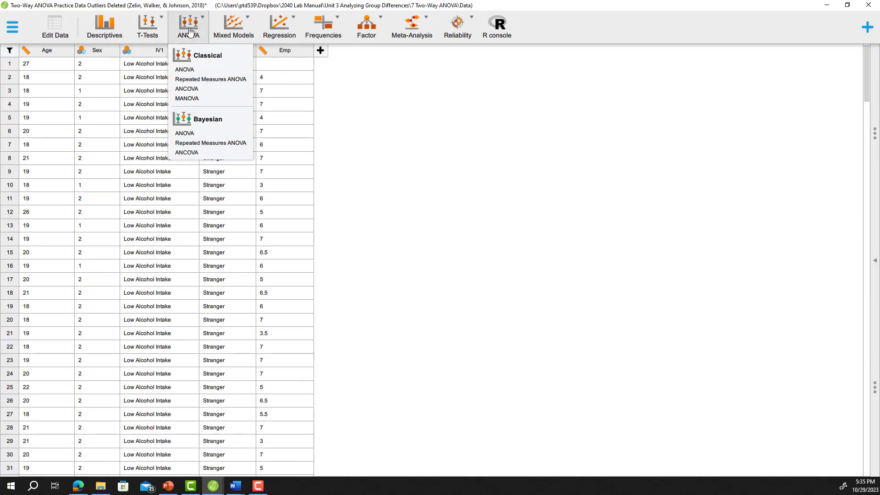
click(191, 70)
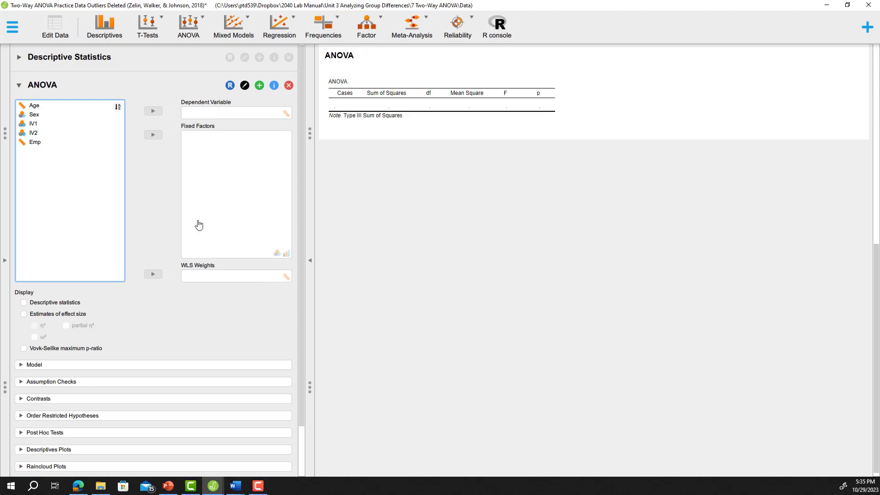
drag(55, 146, 207, 119)
click(36, 125)
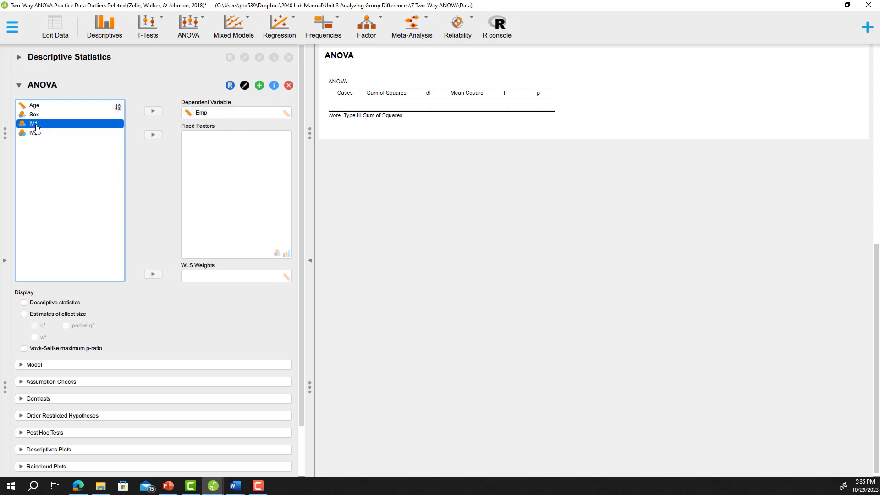
shift+click(36, 133)
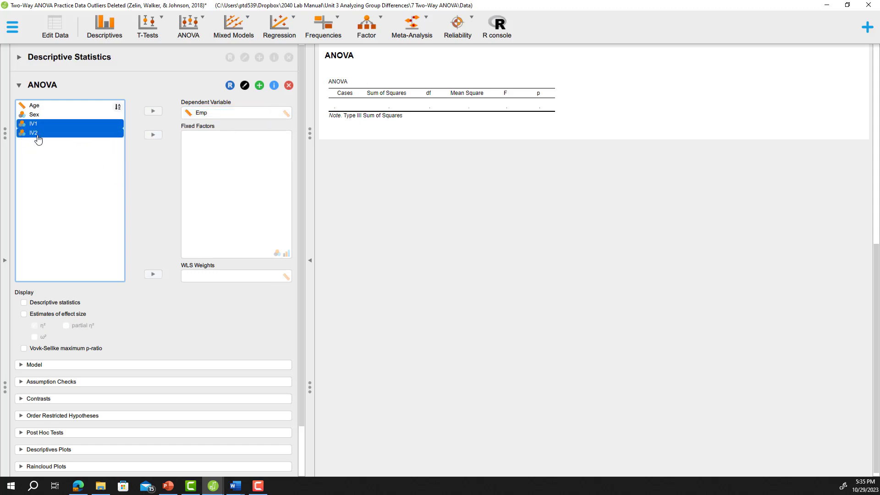
click(153, 134)
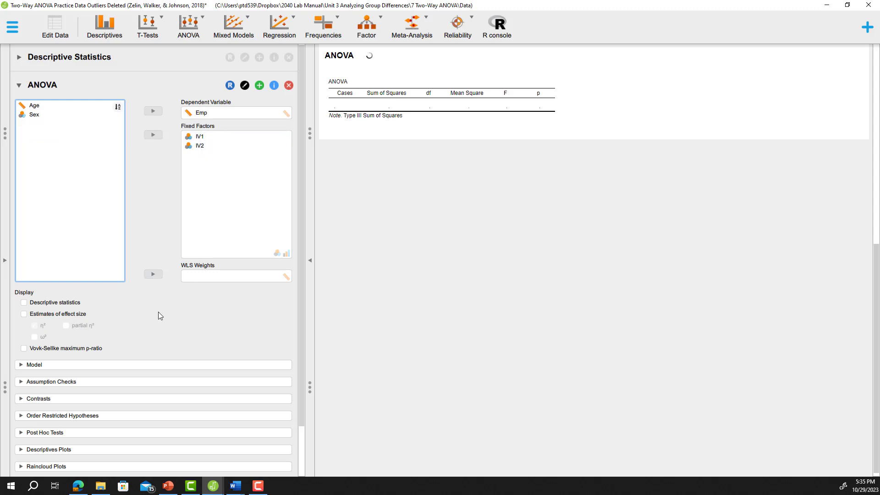
- Add descriptive statistics and η² effect size estimates to the ANOVA output
click(65, 306)
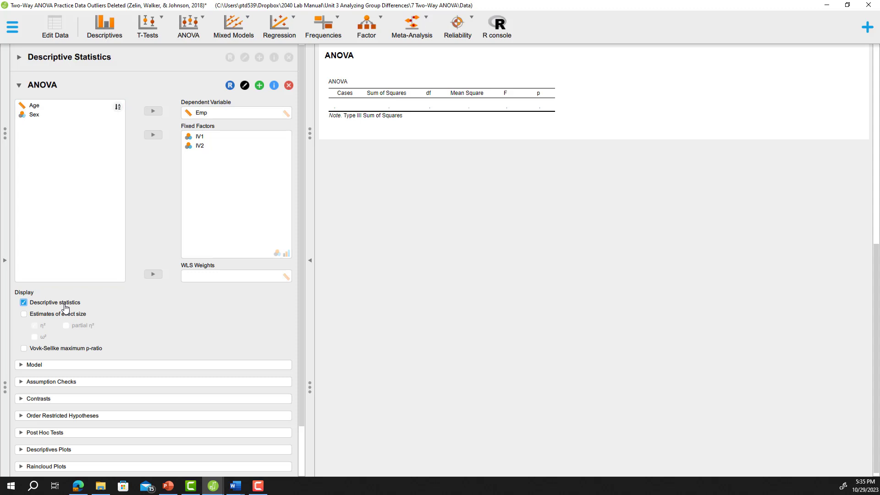
click(24, 314)
scroll(112, 323, down, 2)
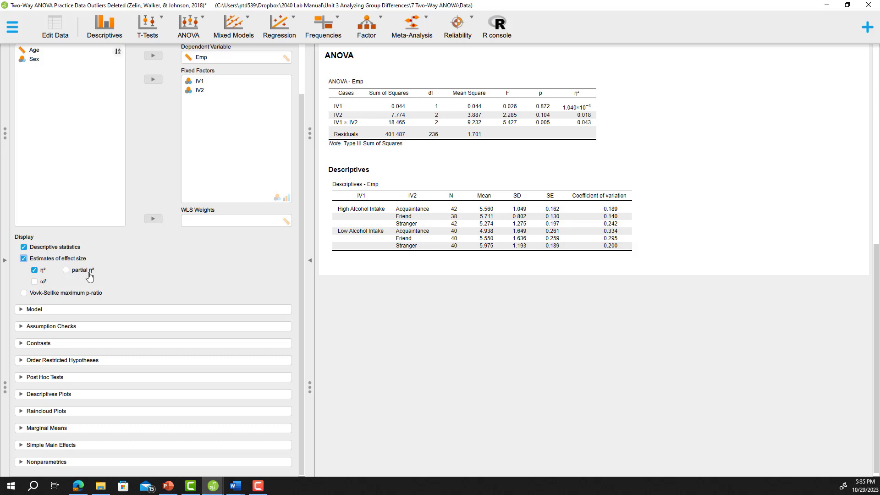
- Check the ANOVA model terms for IV1, IV2 and their interaction, and add homogeneity tests as an assumption check
click(114, 310)
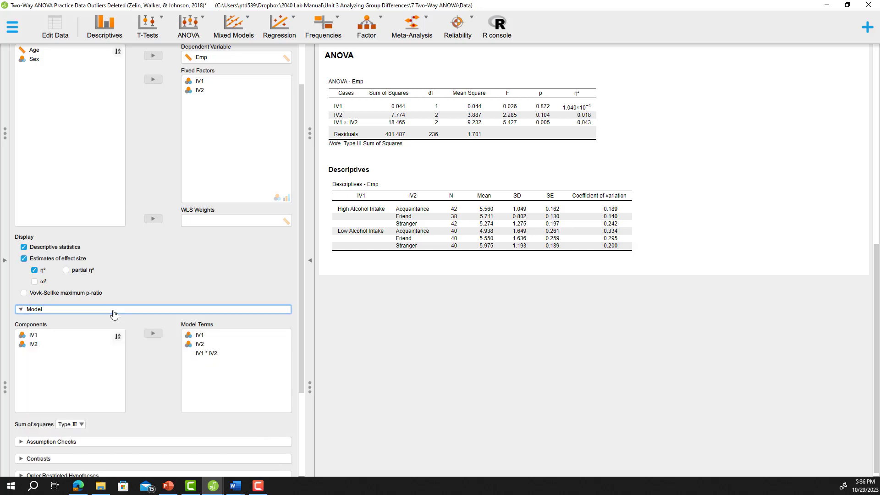
click(114, 311)
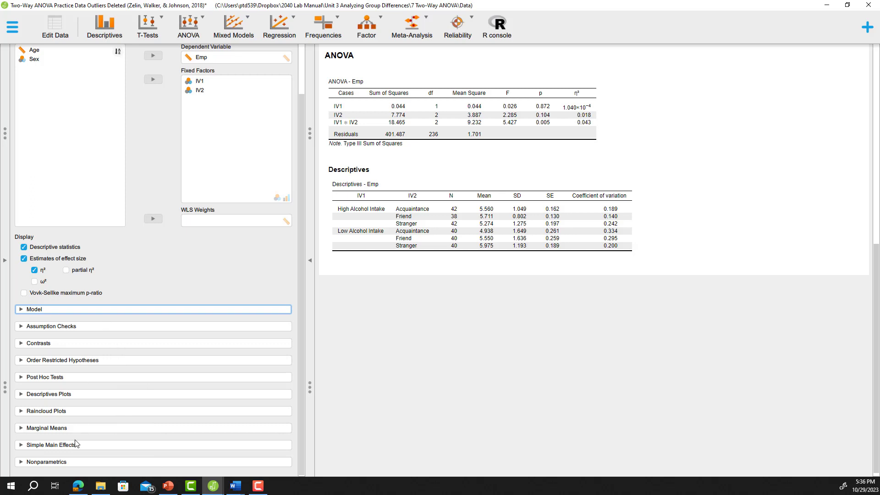
click(44, 330)
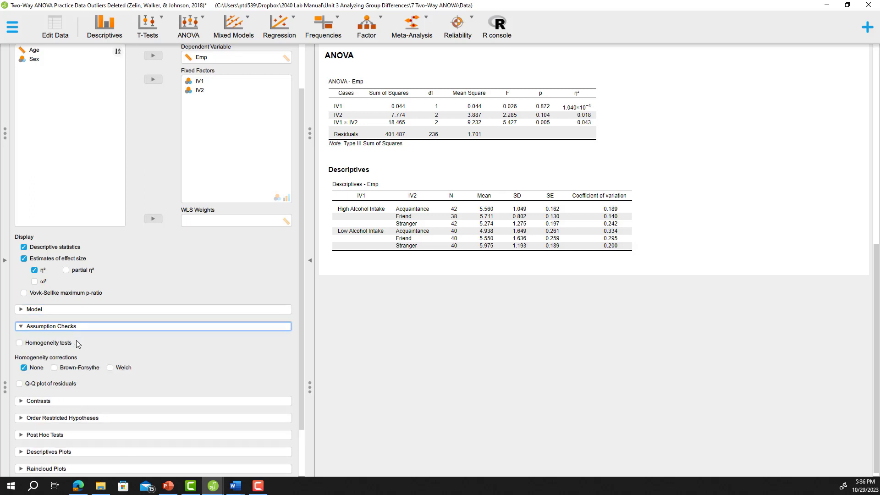
click(51, 345)
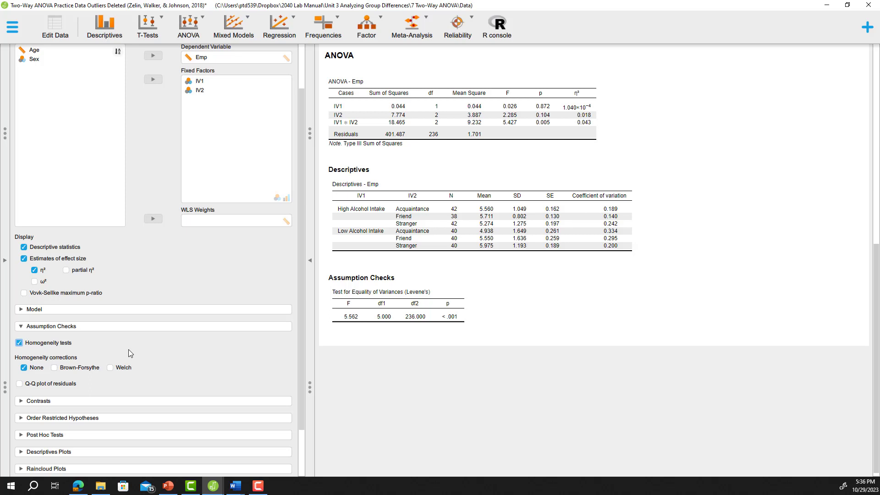
- Give the results the full window width to examine the ANOVA table, the group descriptives and Levene's test
click(309, 272)
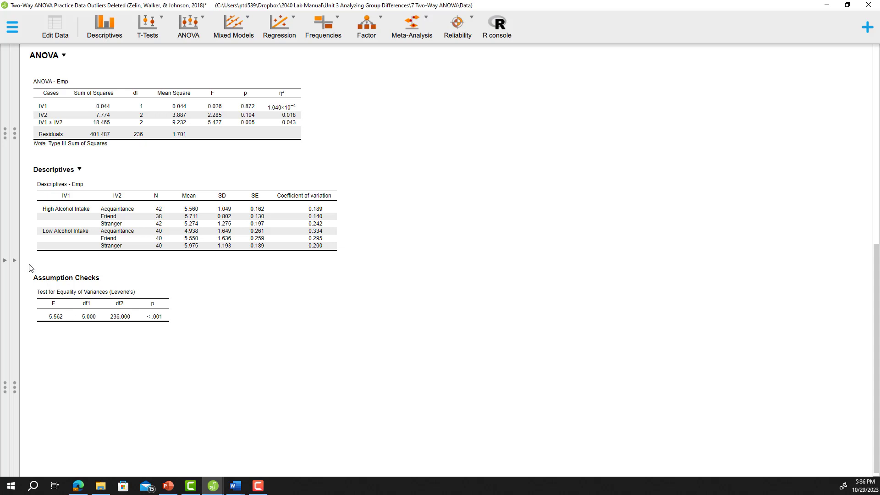
click(14, 261)
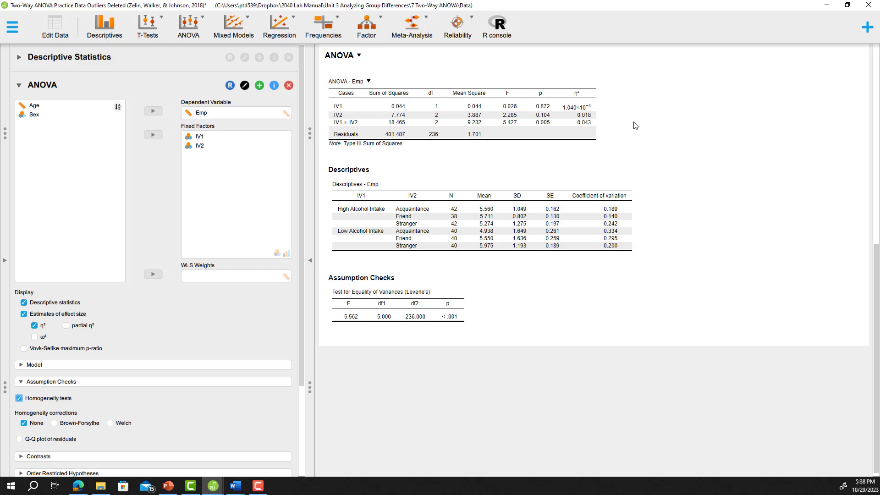
click(311, 263)
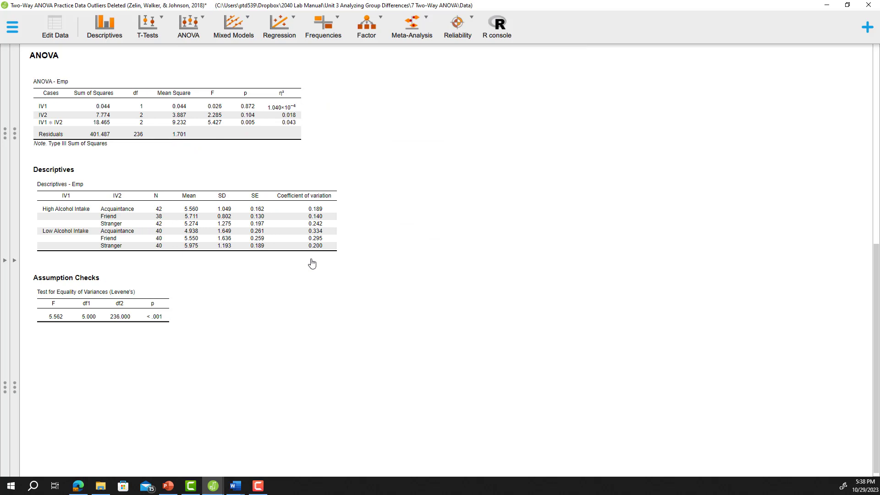